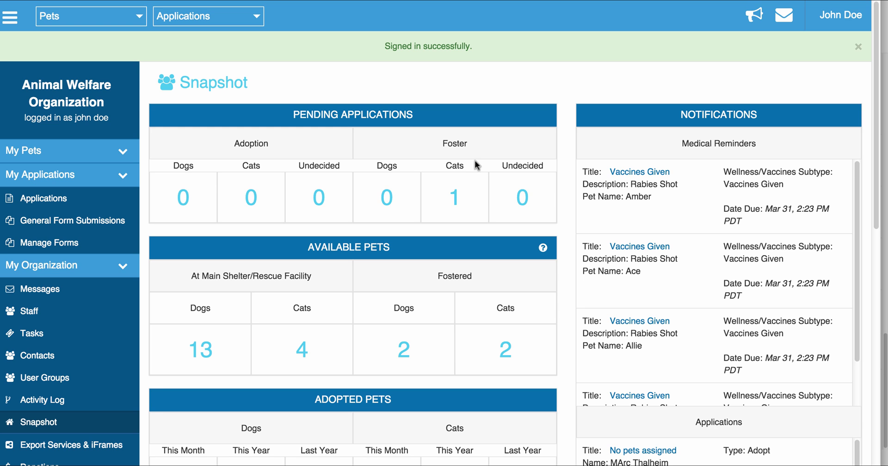
Open the record of the fostered dog asdfadsfdsa for editing from the organization's pet list
left_click(95, 155)
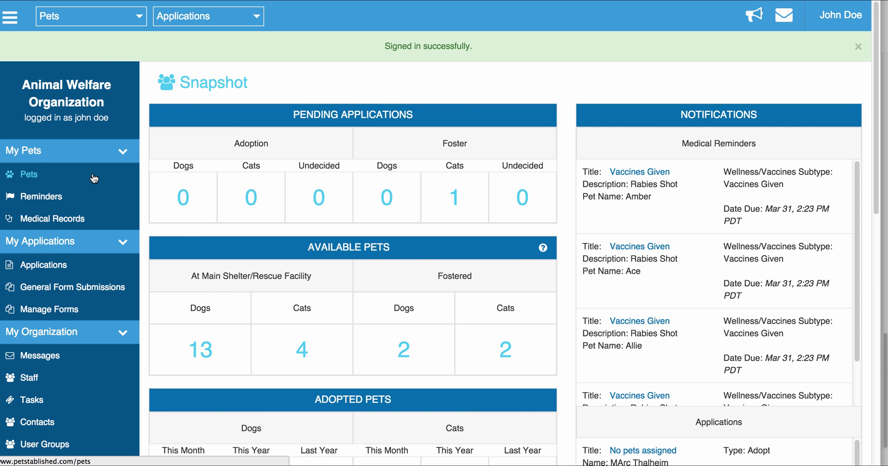
left_click(94, 179)
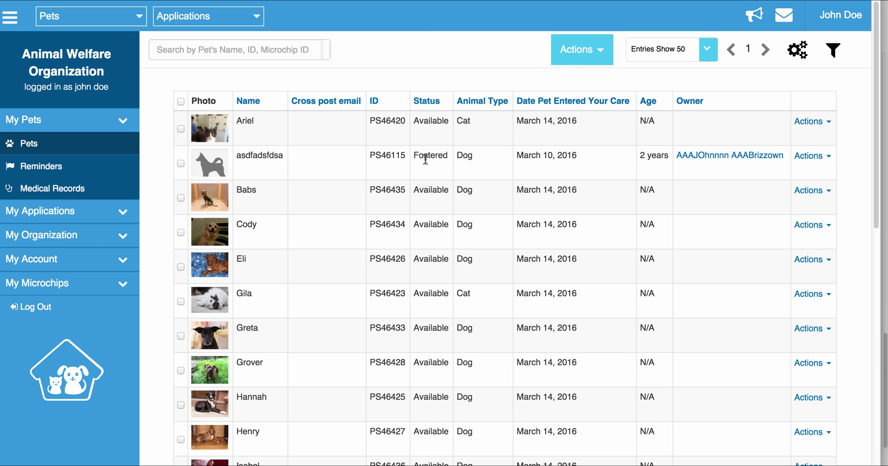
left_click(809, 156)
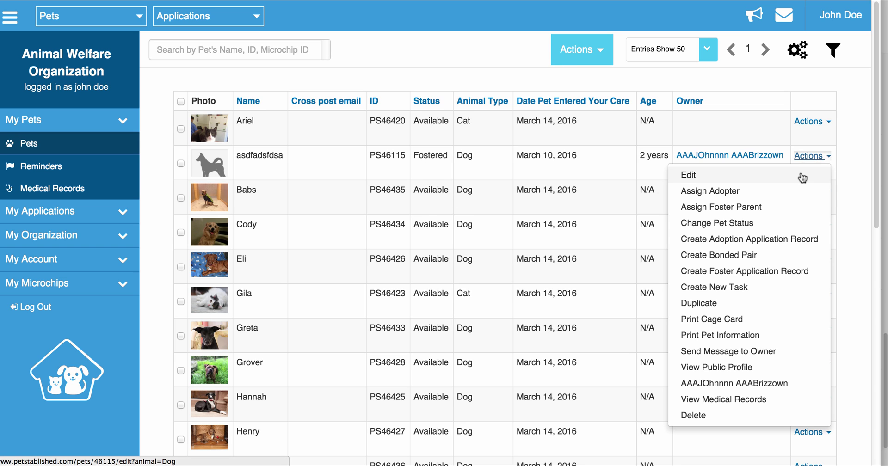
left_click(802, 178)
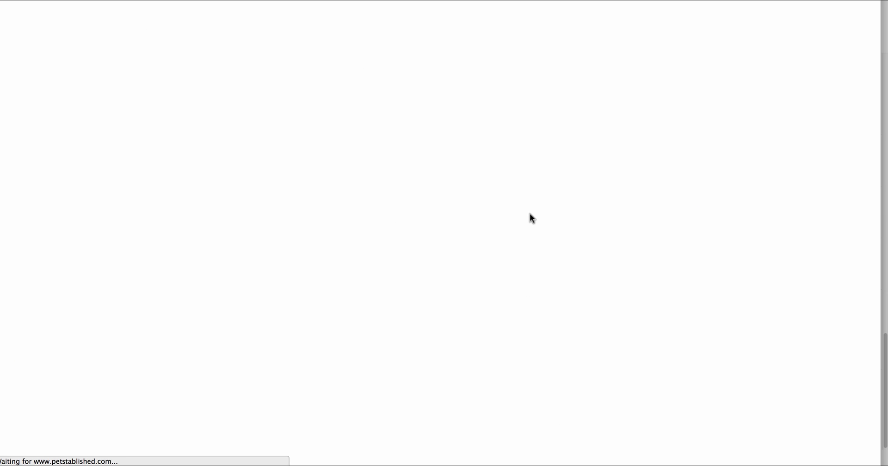
scroll(303, 242, "down", 1)
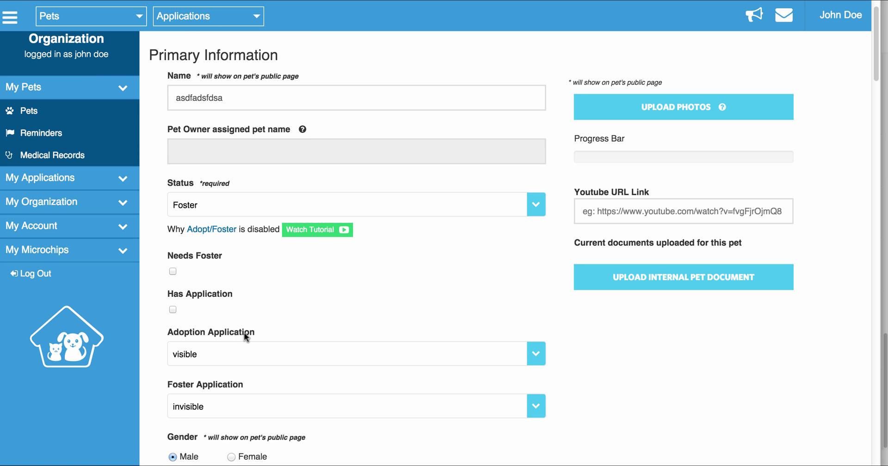
Examine the Adoption Application and Foster Application visibility settings of the fostered dog, leaving them as they are
left_click_drag(245, 336, 167, 332)
mouse_move(244, 384)
left_mouse_down()
mouse_move(172, 382)
mouse_move(245, 376)
left_mouse_up()
left_click(256, 382)
left_click(214, 354)
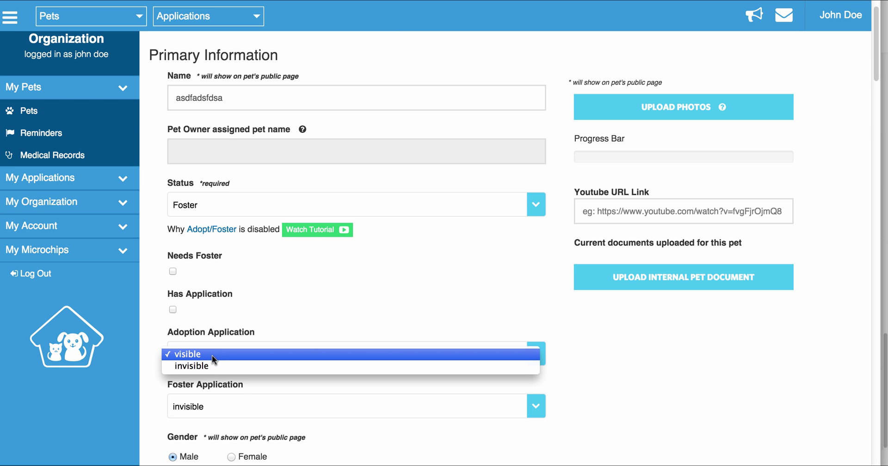
left_click(218, 390)
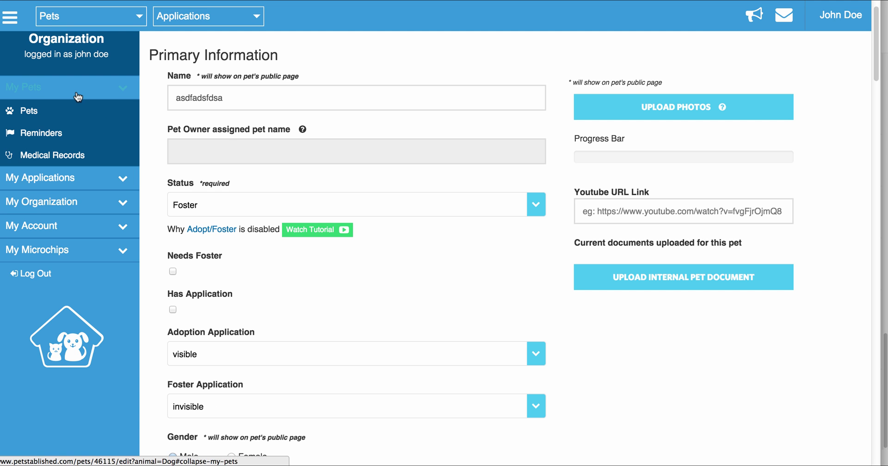
Return to the pet list and check the status of the cat Ariel
key("alt+Left")
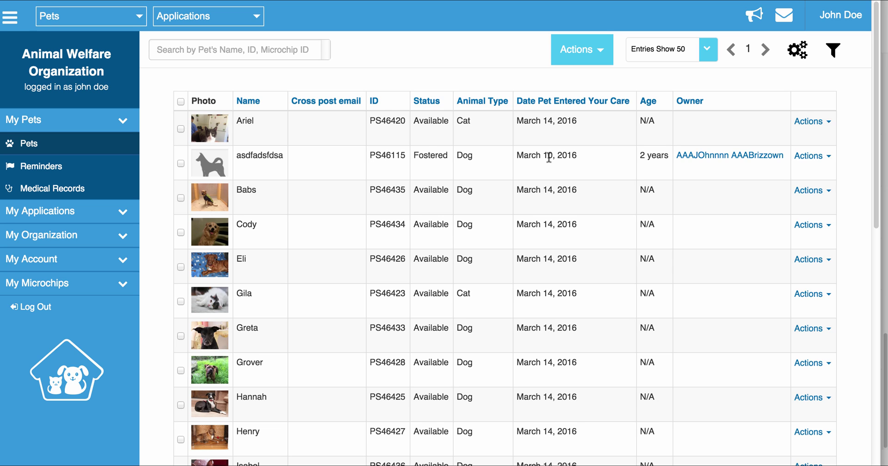
double_click(419, 122)
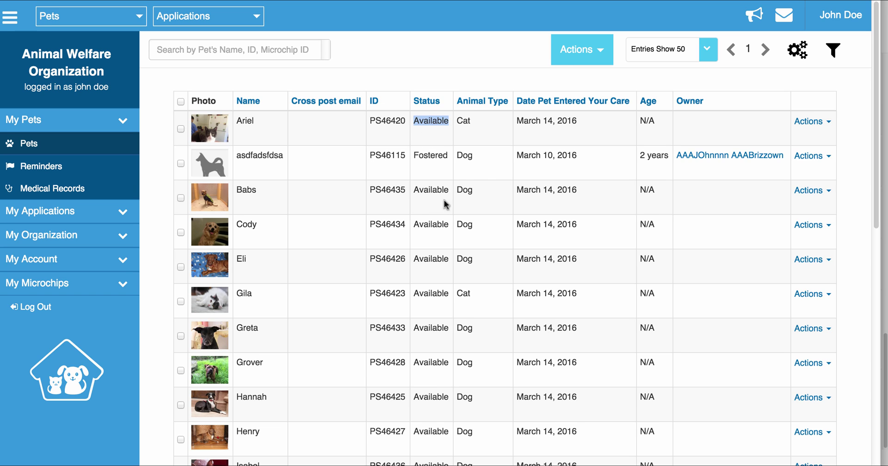
left_click(643, 140)
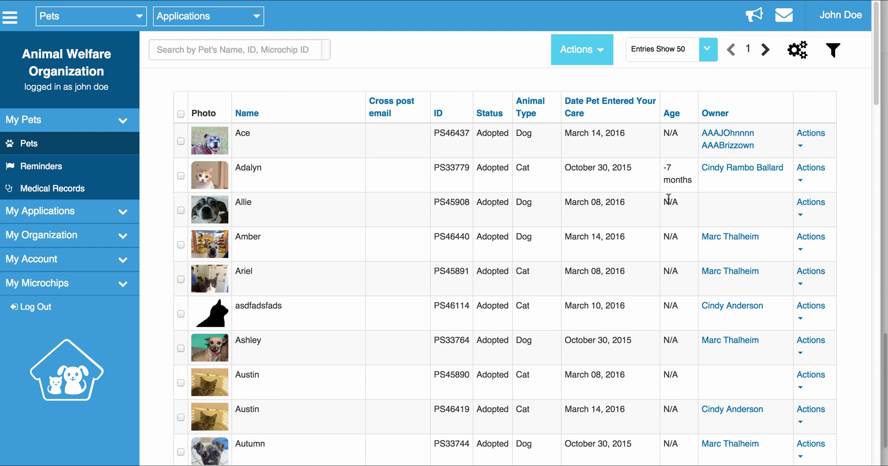
Open the adopted cat Adalyn's record and review its adoption and foster application visibility settings
left_click(821, 172)
left_click(771, 198)
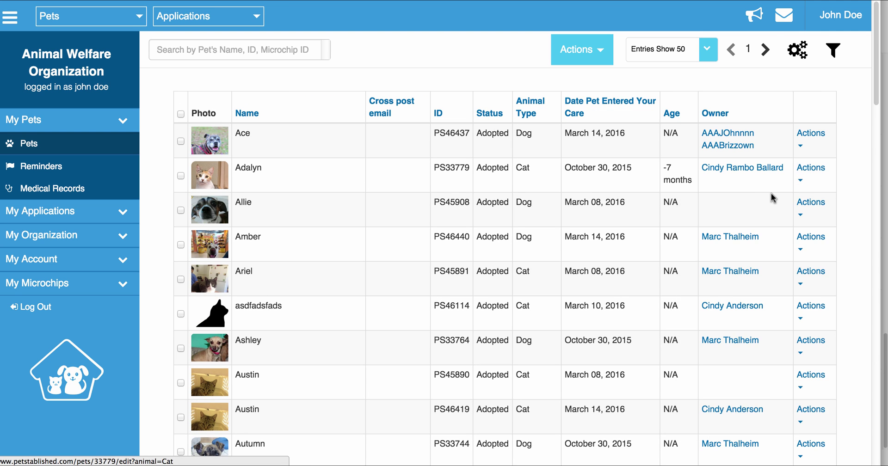
scroll(543, 272, "down", 3)
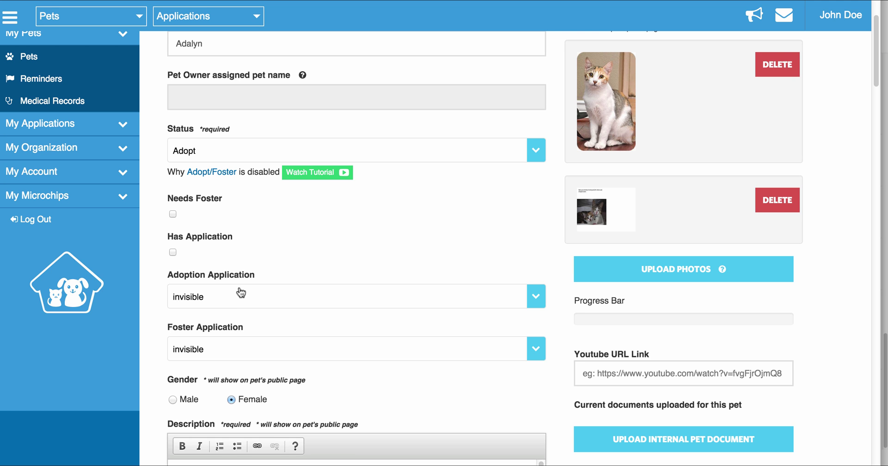
scroll(241, 292, "up", 3)
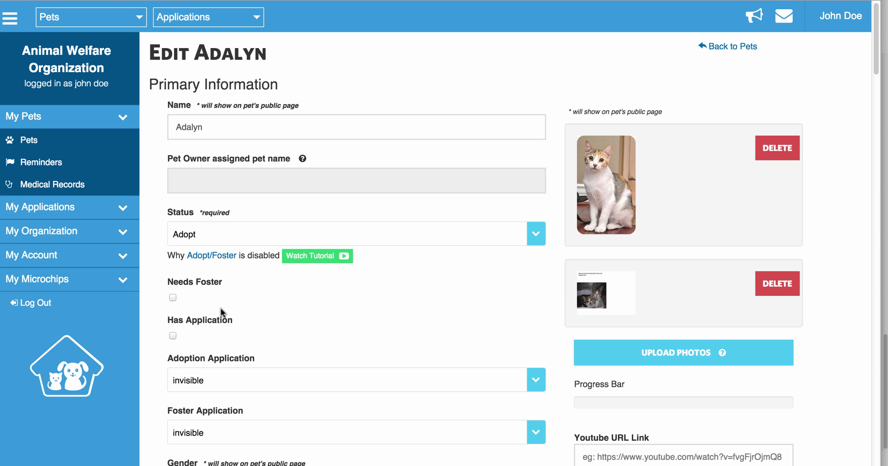
In the record of the fostered dog asdfadsfdsa, set Foster Application to visible and mark Has Application
left_click(56, 148)
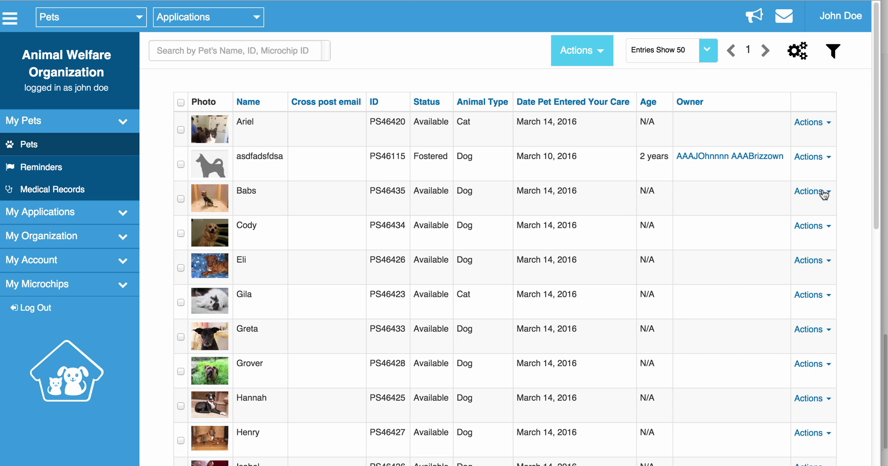
left_click(818, 160)
left_click(810, 177)
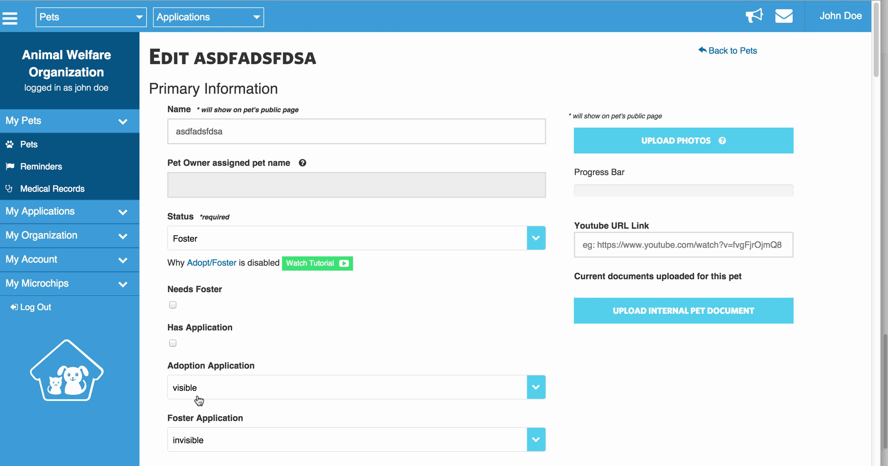
left_click(235, 441)
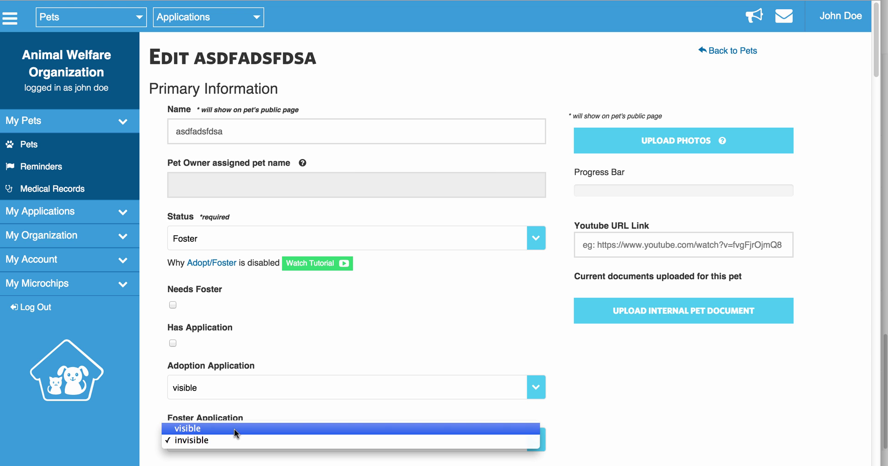
left_click(234, 430)
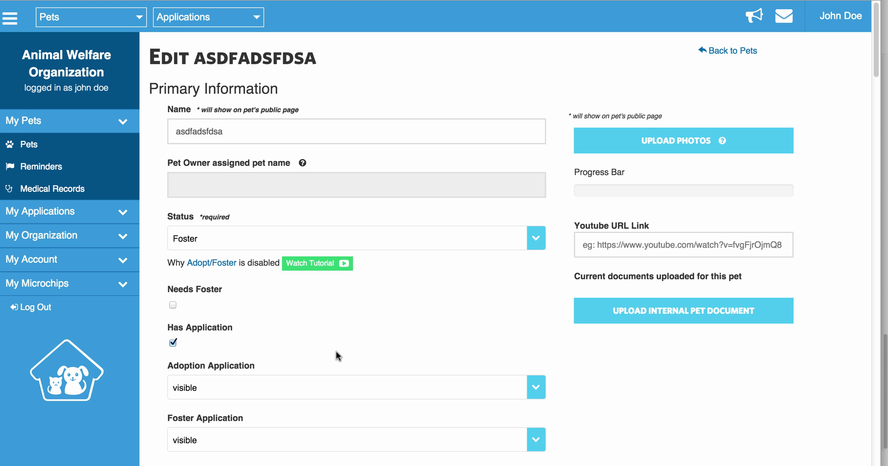
Change Babs's pending application on the Cat Default Adoption Application form to Finalized Application and send the adopter the congratulations email
left_click(75, 212)
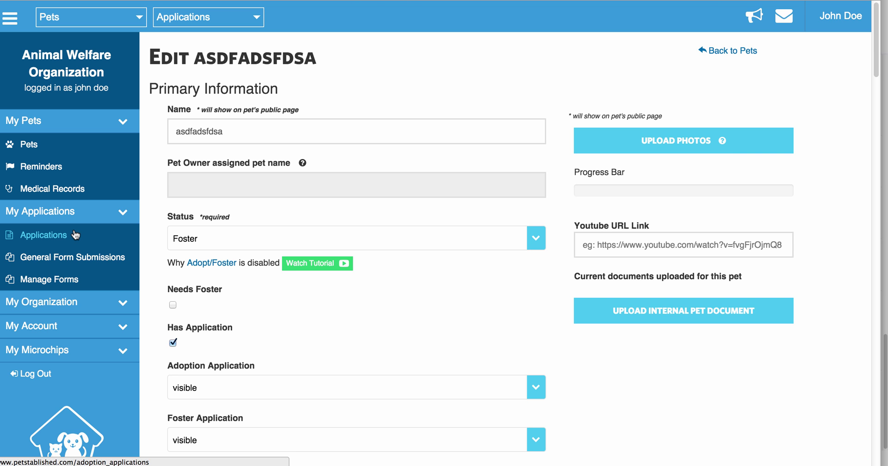
left_click(75, 235)
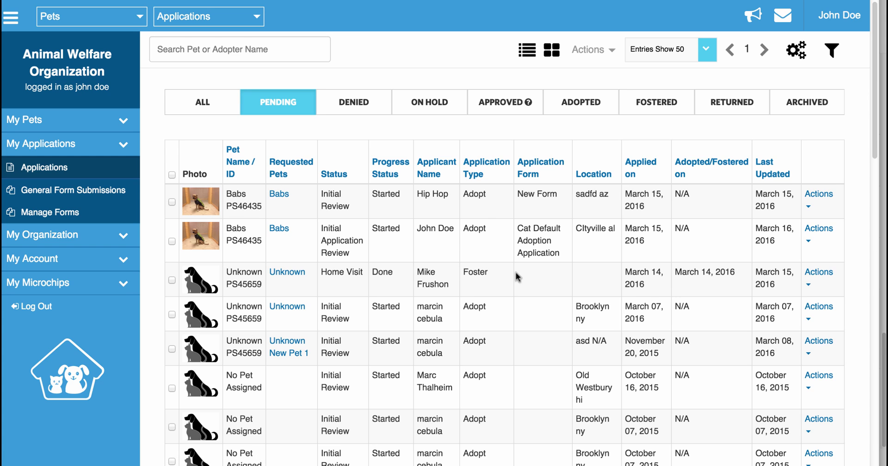
left_click(819, 229)
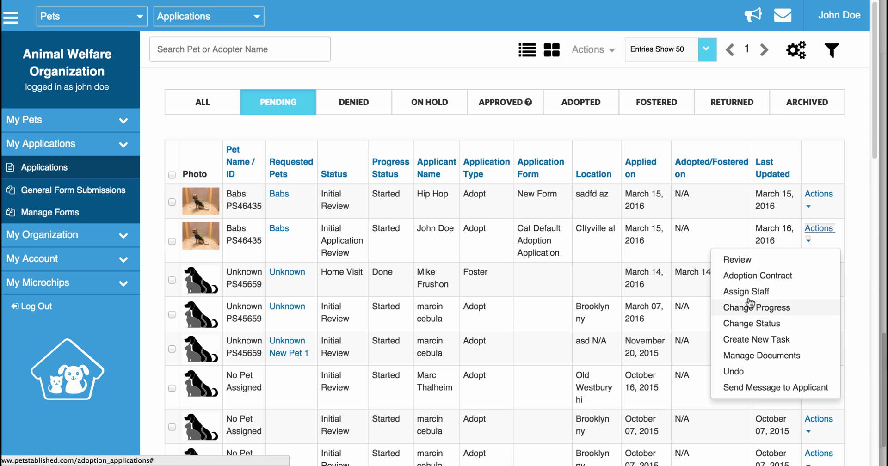
left_click(757, 325)
left_click(388, 90)
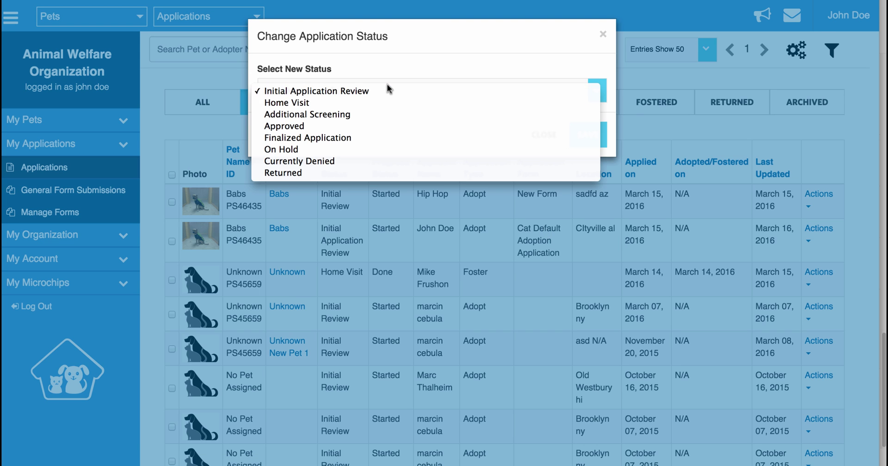
left_click(388, 137)
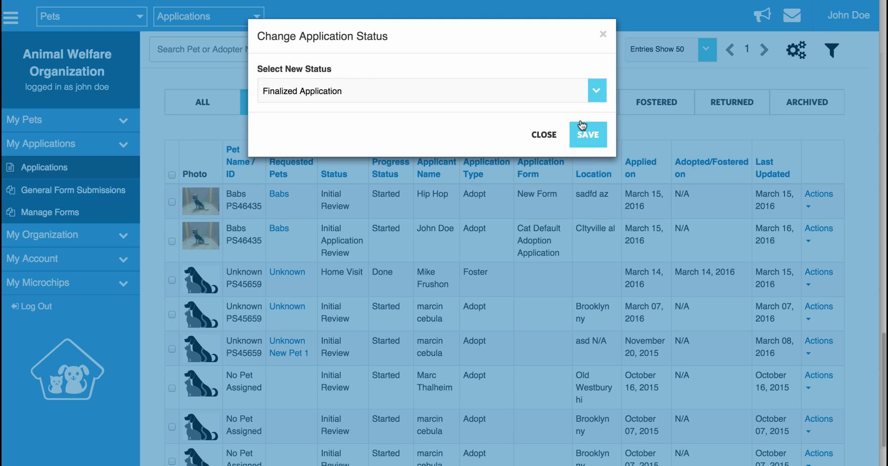
left_click(586, 138)
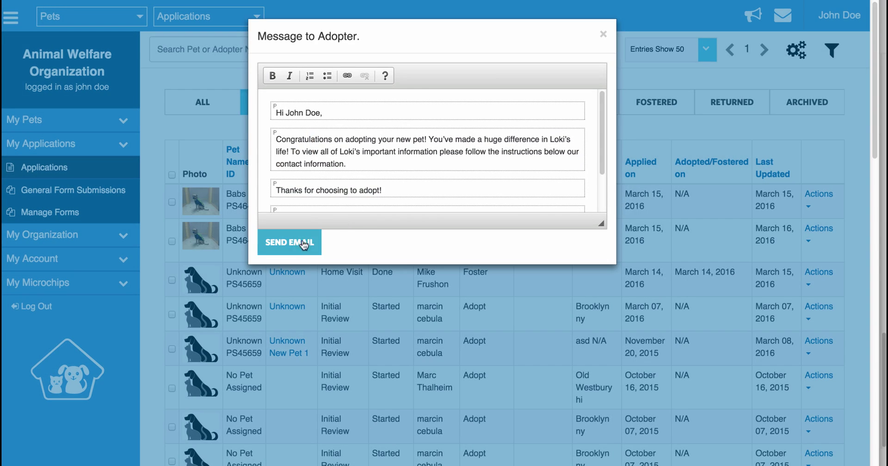
left_click(295, 244)
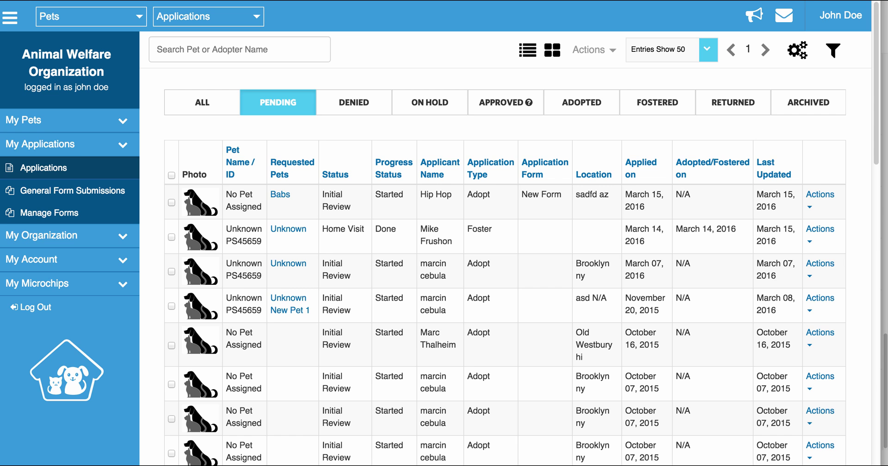
Assign an existing contact as adopter of the cat Ariel (PS46420) and finalize the application with adoption date 03/16/2016
left_click(47, 121)
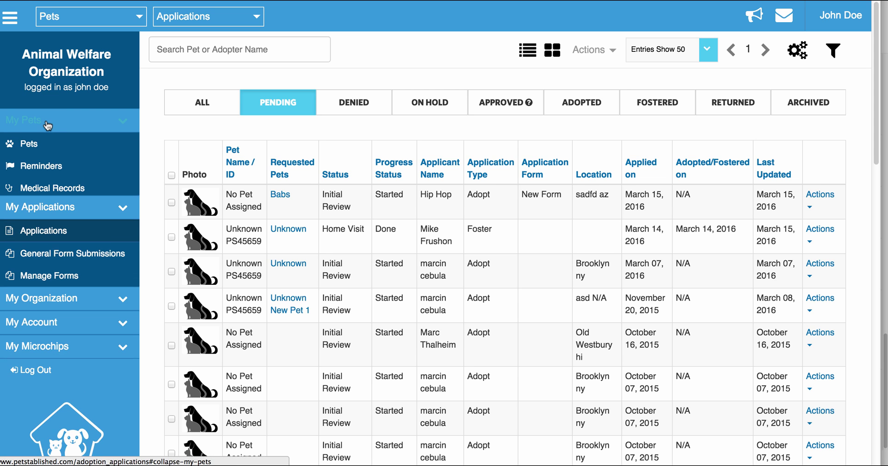
left_click(41, 145)
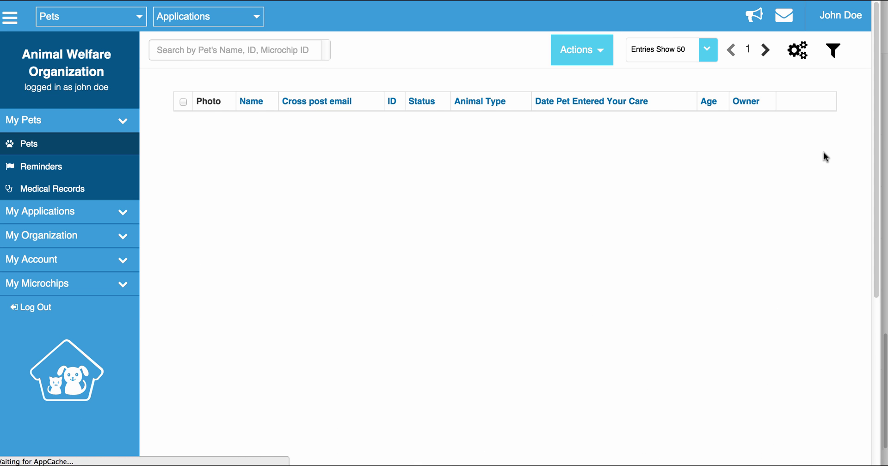
left_click(808, 122)
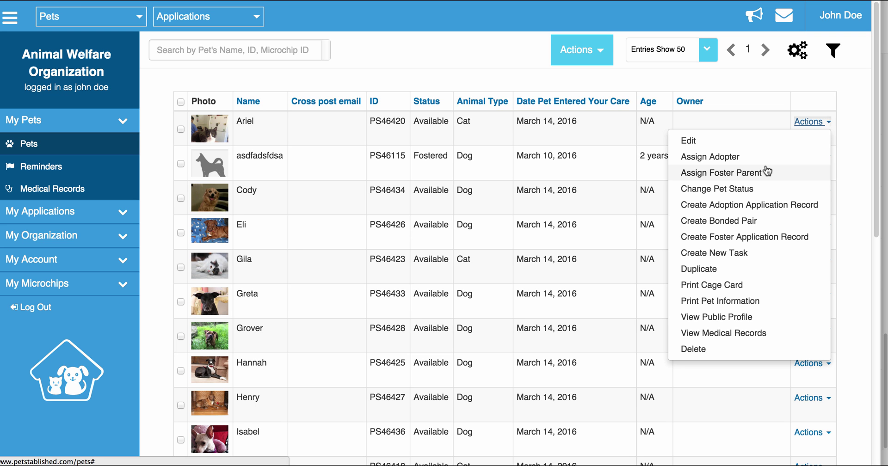
left_click(737, 157)
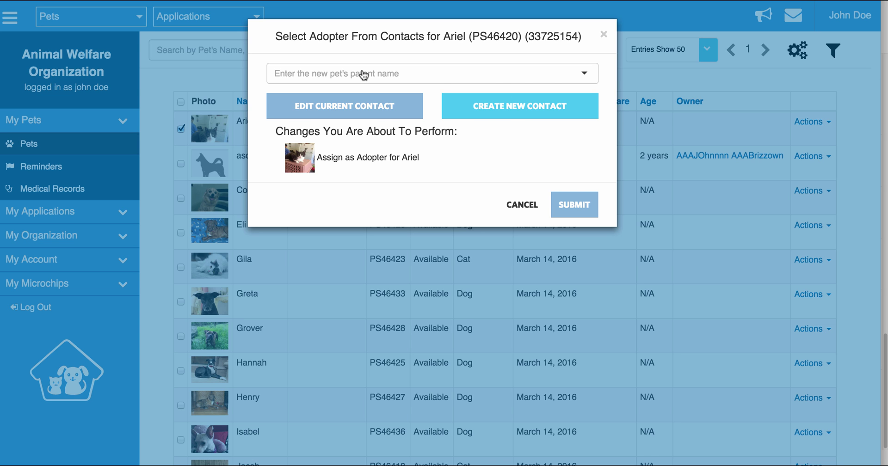
left_click(364, 75)
type("mth")
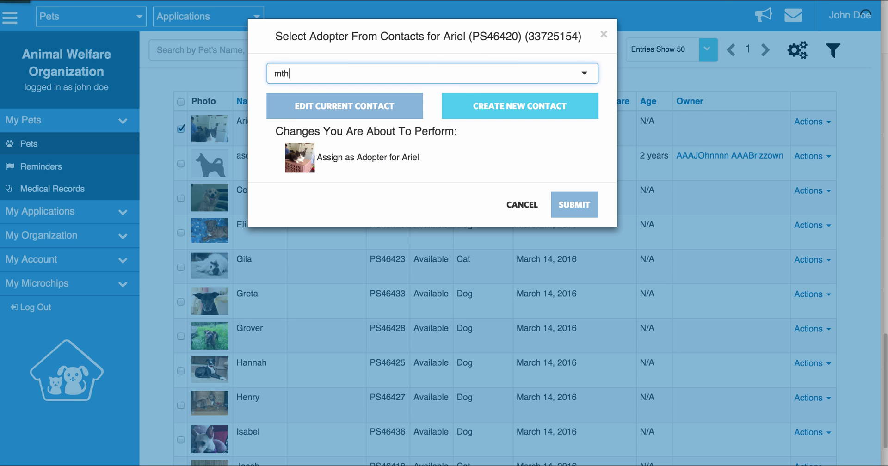
type("al")
left_click(337, 93)
left_click(573, 204)
left_click(287, 242)
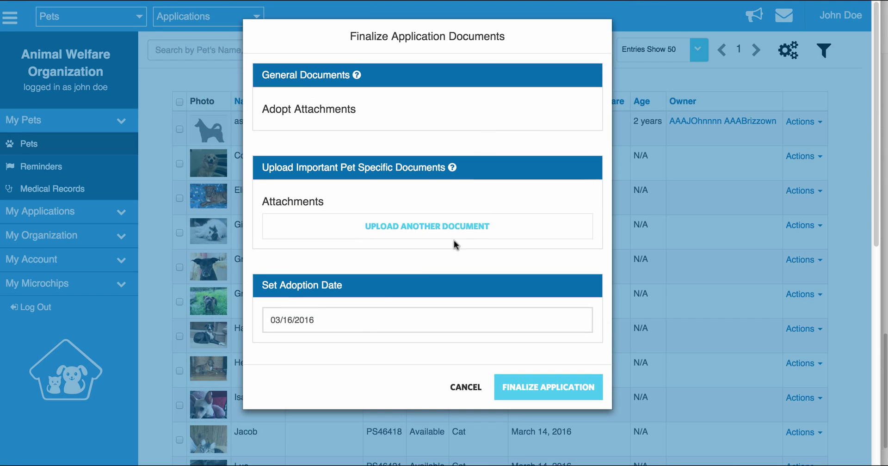
key("Return")
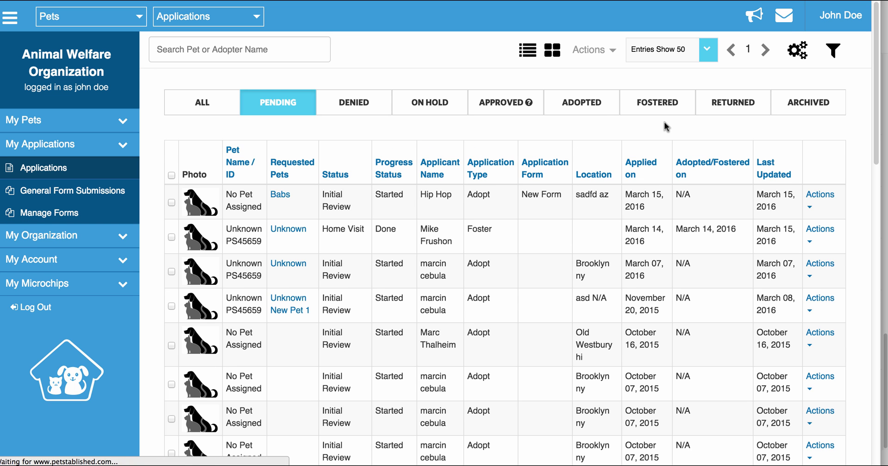
Show the adopted applications and highlight Ariel's finalized application entry
left_click(591, 105)
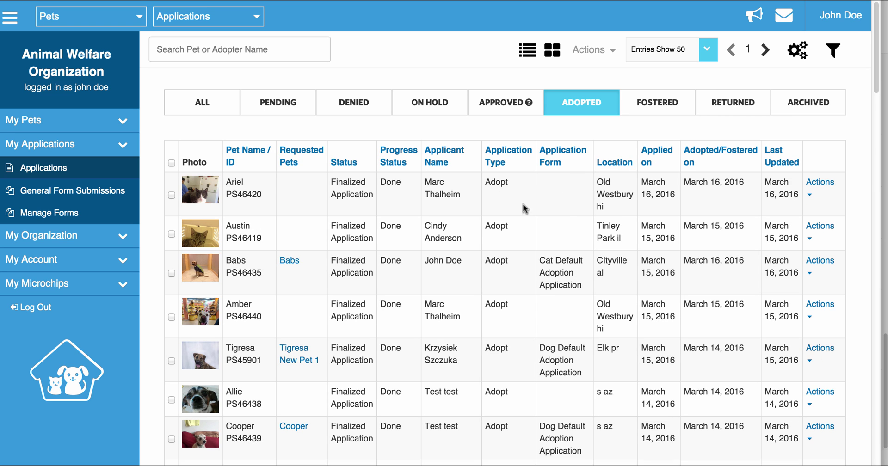
left_click_drag(797, 215, 222, 185)
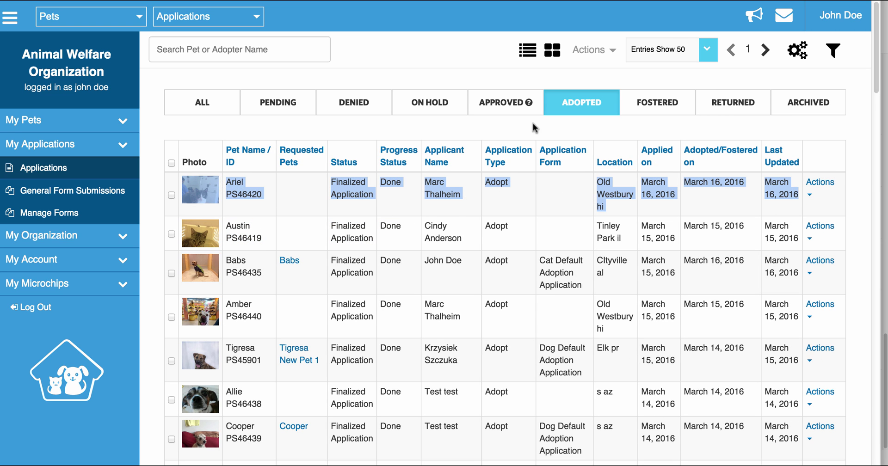
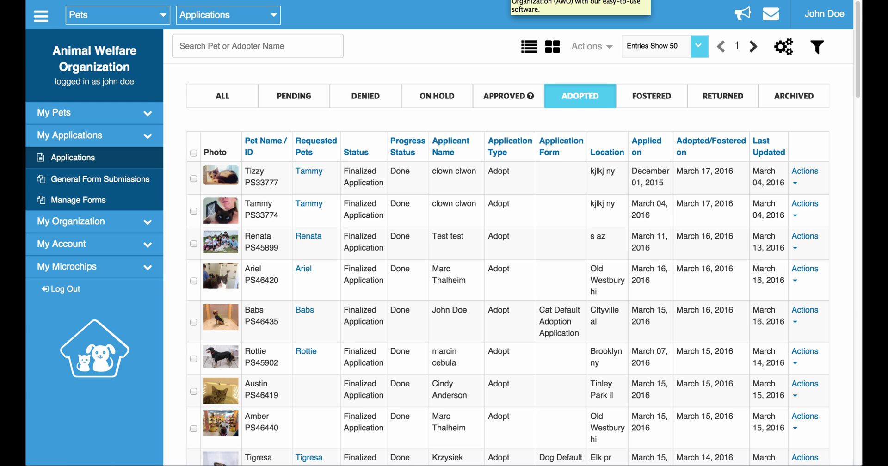
key("XF86AudioMute")
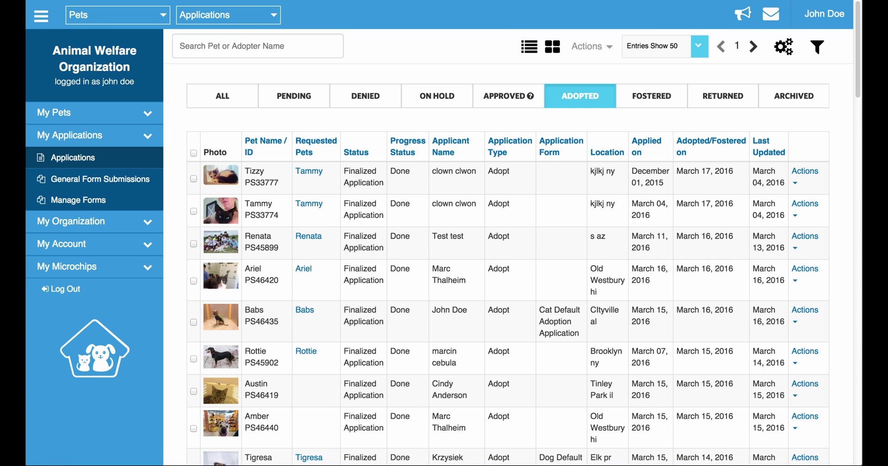
Filter the pets list to the cat Ariel (PS46420)
left_click_drag(780, 298, 243, 272)
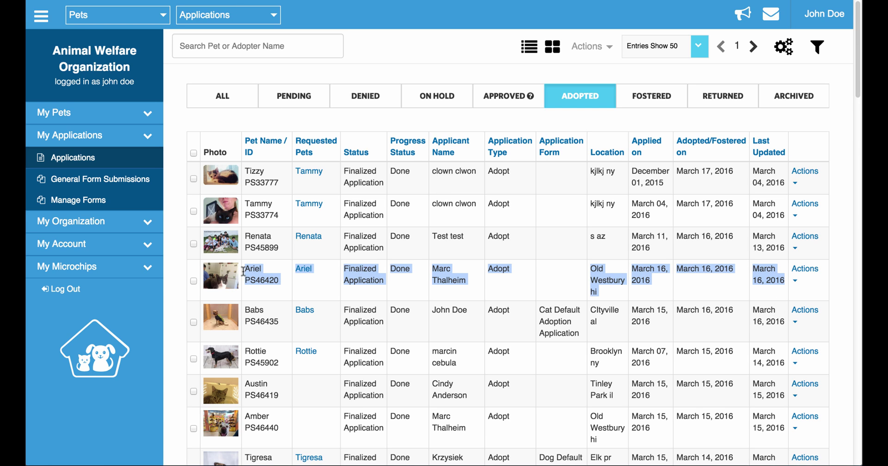
left_click(262, 274)
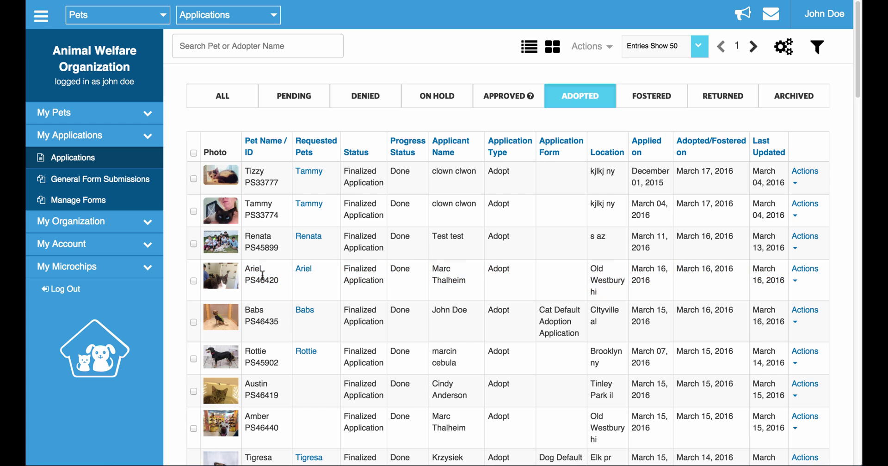
left_click(109, 118)
left_click(106, 137)
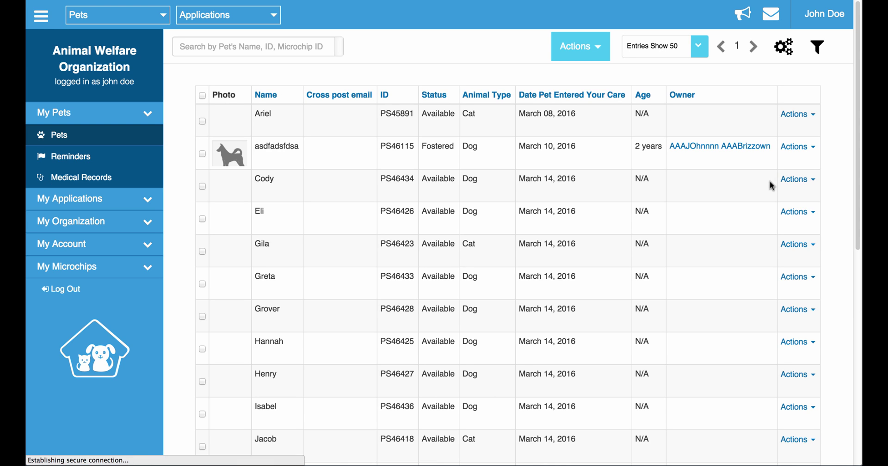
left_click(279, 45)
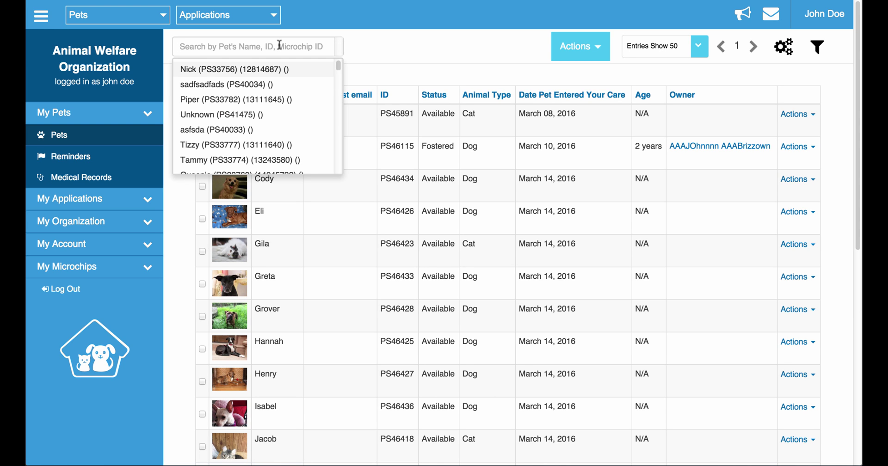
type("Ari")
key("Down")
key("Return")
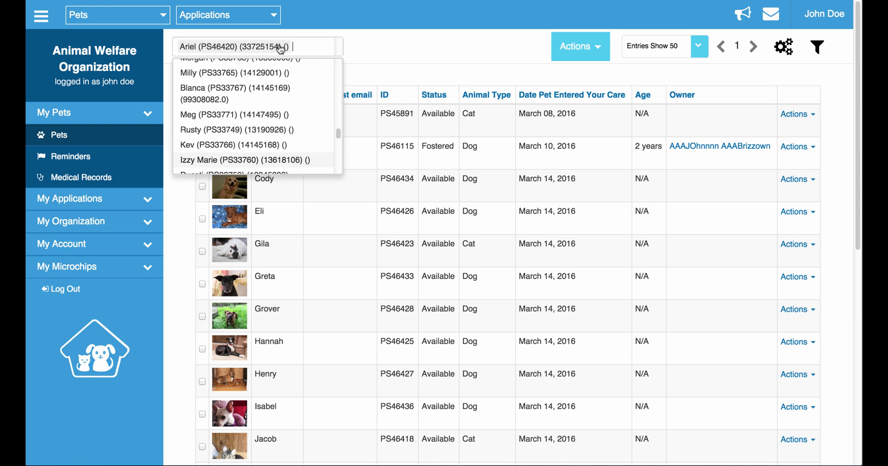
left_click(419, 60)
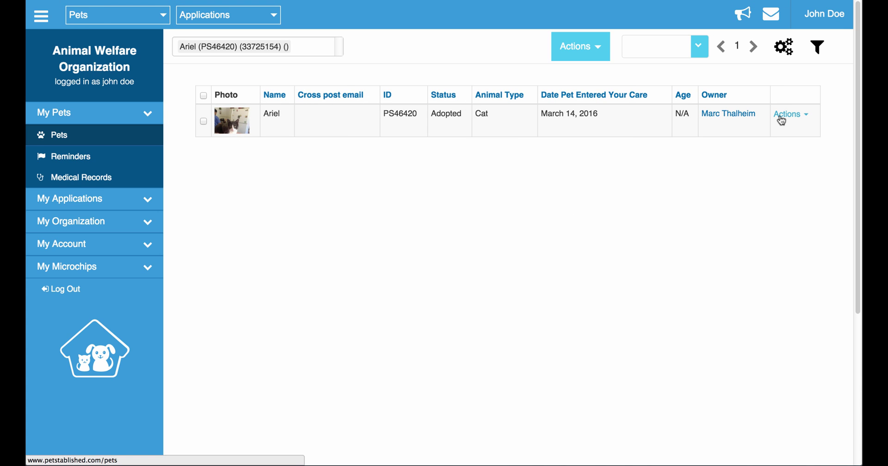
Reassign Ariel to a different existing contact as adopter, send the congratulations email, and finalize the application with adoption date 03/16/2016
left_click(780, 120)
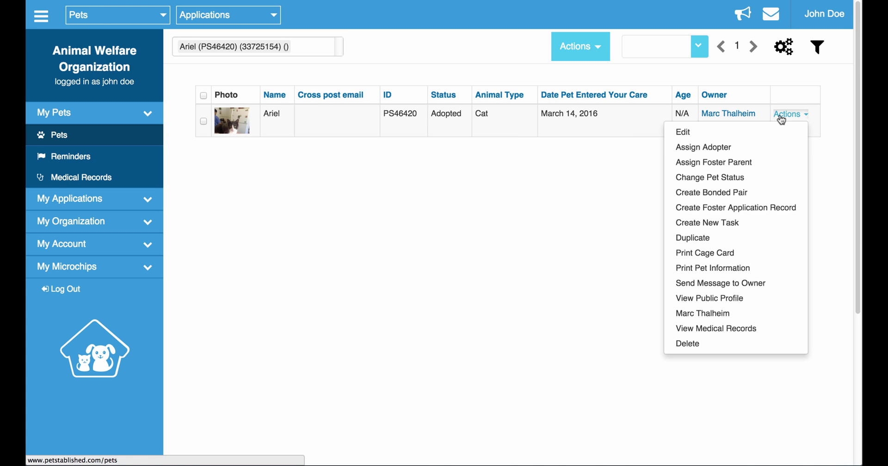
left_click(742, 148)
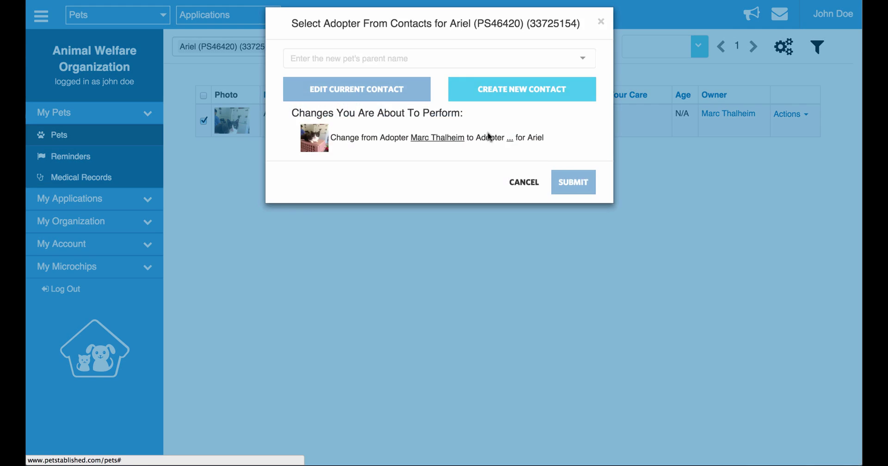
left_click(348, 68)
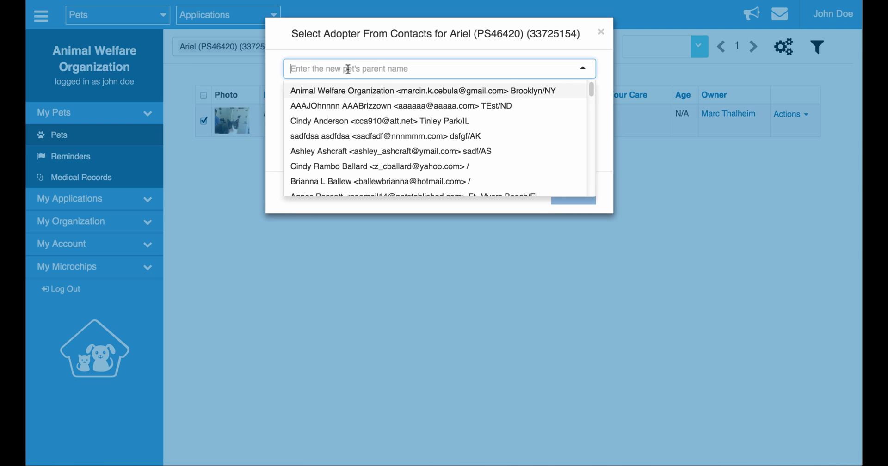
left_click(367, 121)
left_click(574, 207)
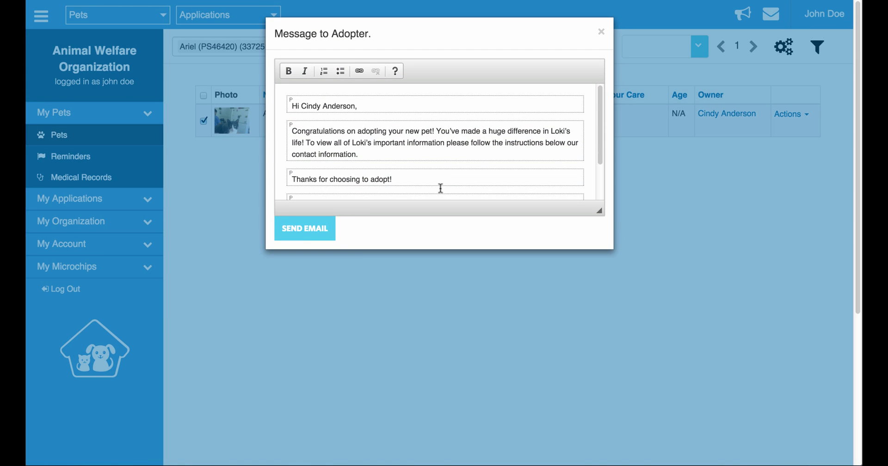
left_click(314, 229)
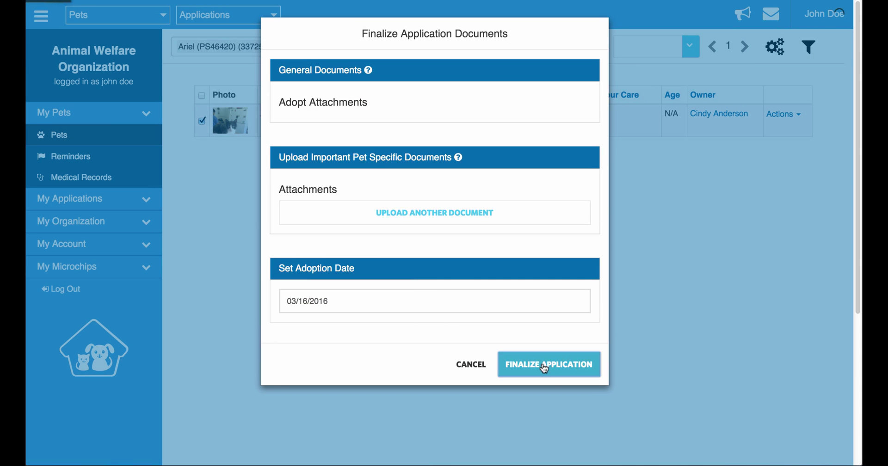
left_click(546, 354)
left_click(478, 137)
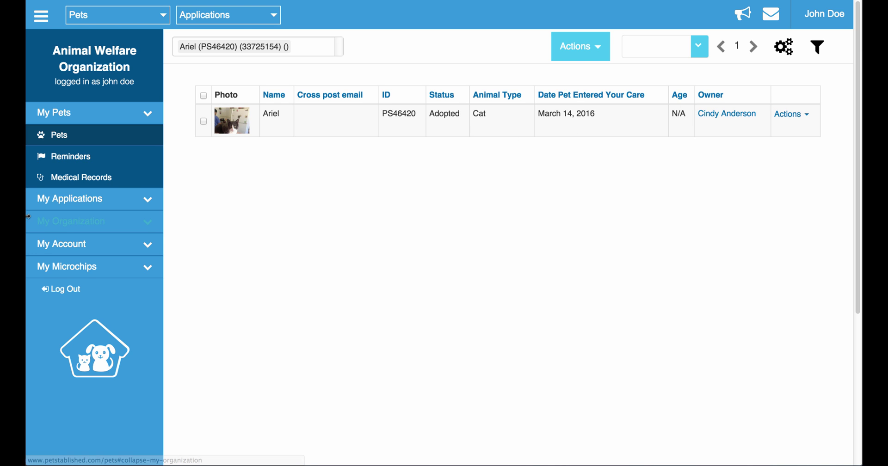
Show the returned applications and highlight the previous adopter's entry for Ariel (PS46420)
left_click(86, 200)
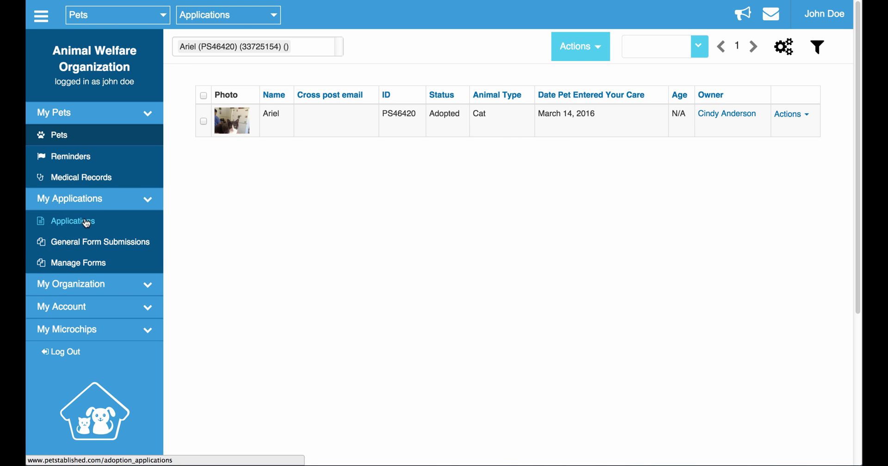
left_click(87, 222)
left_click(722, 96)
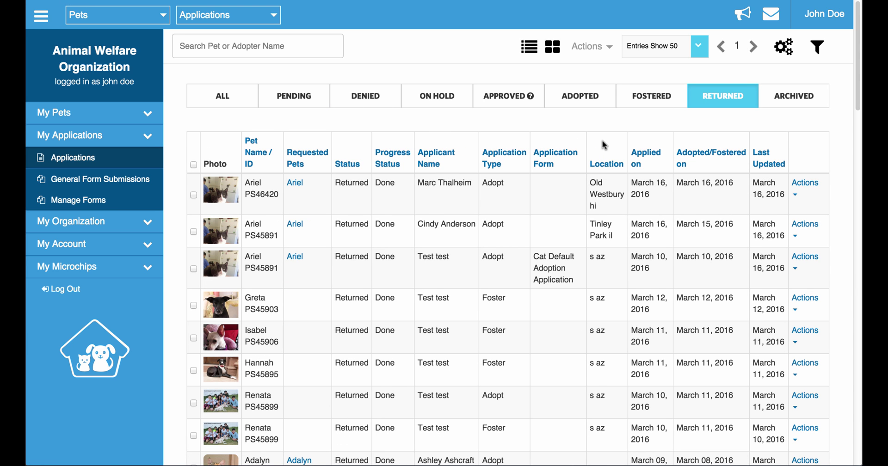
left_click_drag(528, 206, 433, 181)
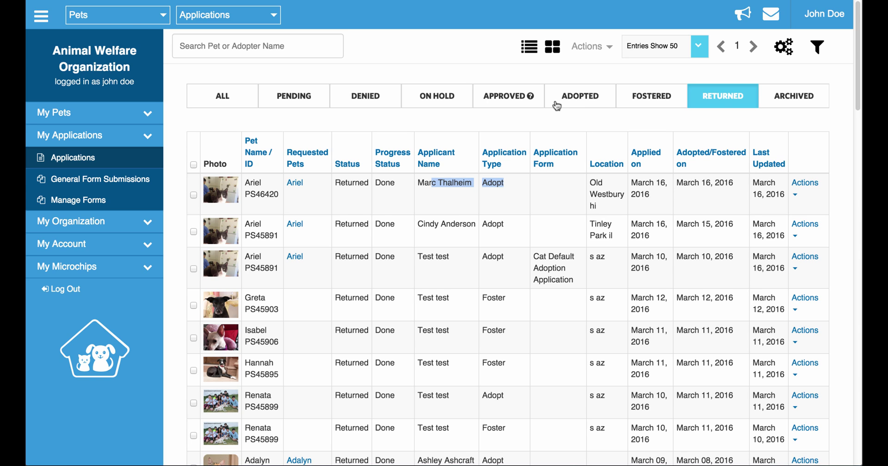
Show the adopted applications and highlight the new adopter's finalized entry for Ariel (PS46420)
left_click(569, 108)
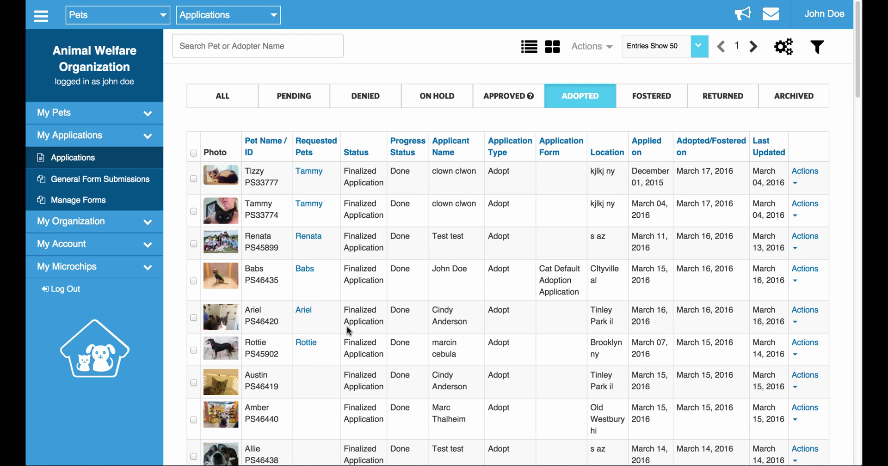
left_click_drag(338, 327, 480, 325)
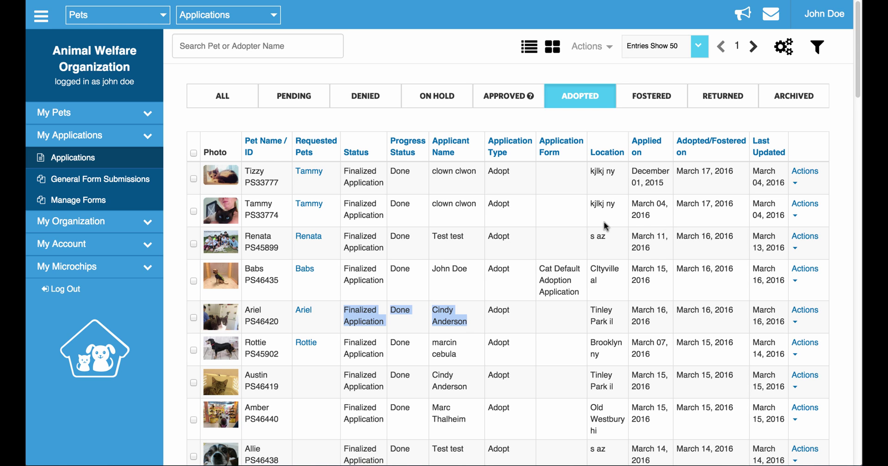
left_click(368, 319)
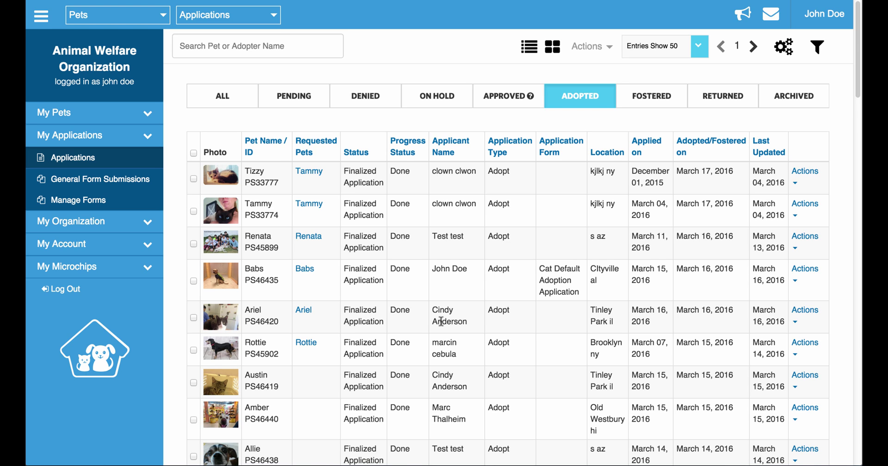
Show the fostered applications and view the actions available for the No Pet Assigned entry
left_click(647, 98)
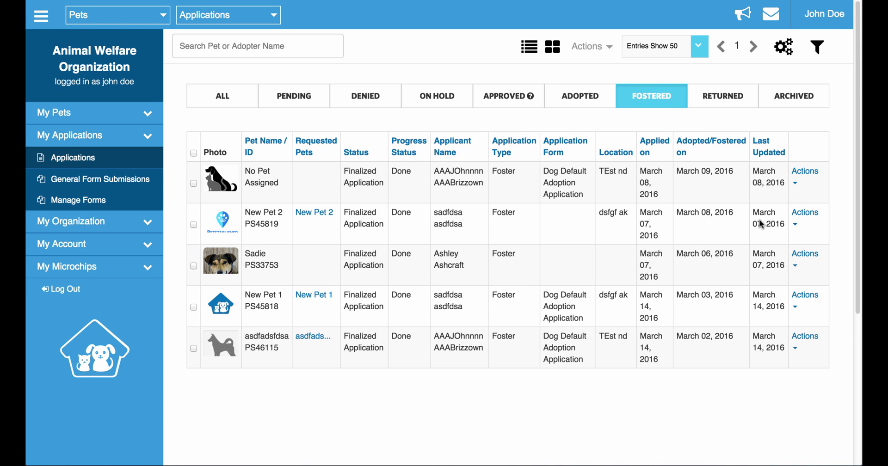
left_click(804, 171)
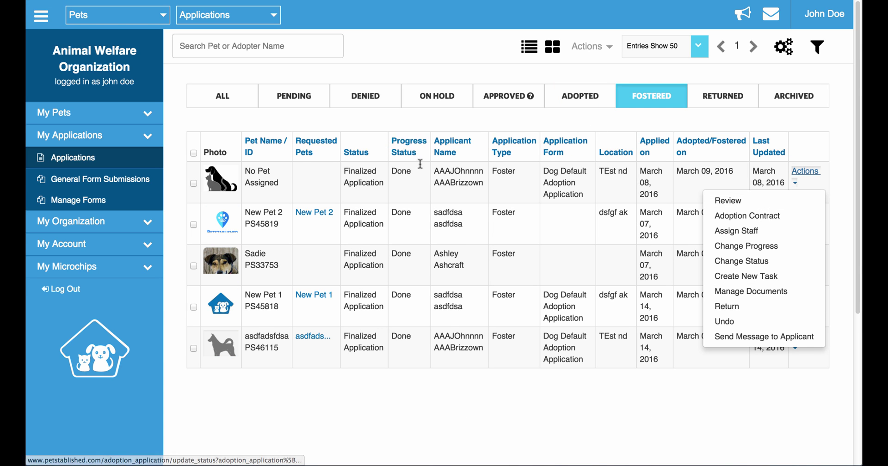
left_click(395, 123)
Assign a different existing contact as foster parent of the dog asdfadsfdsa (PS46115) and finalize the application with foster date 03/16/2016
left_click(126, 115)
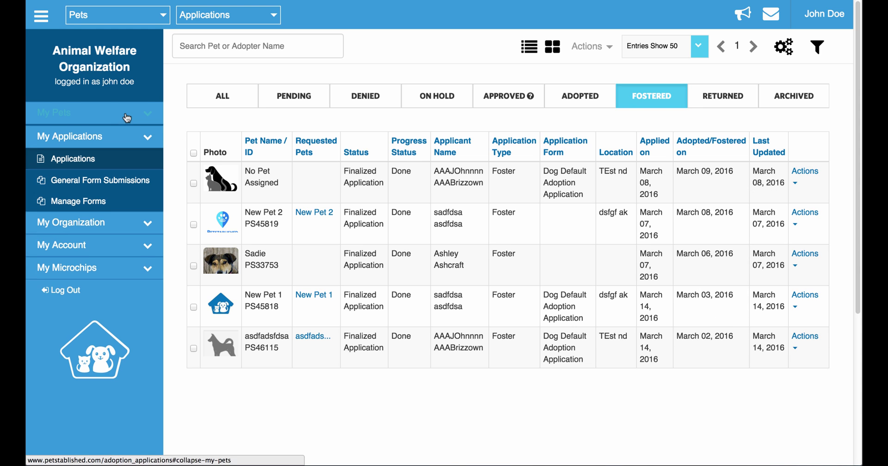
left_click(126, 137)
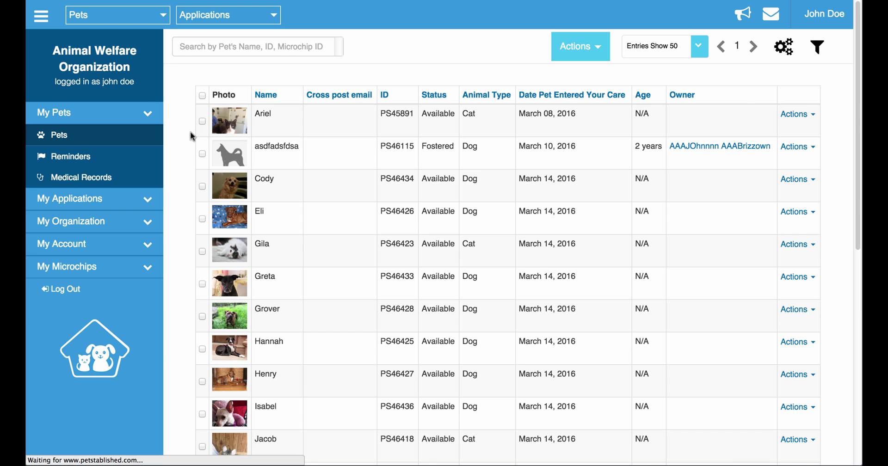
left_click(797, 146)
left_click(797, 146)
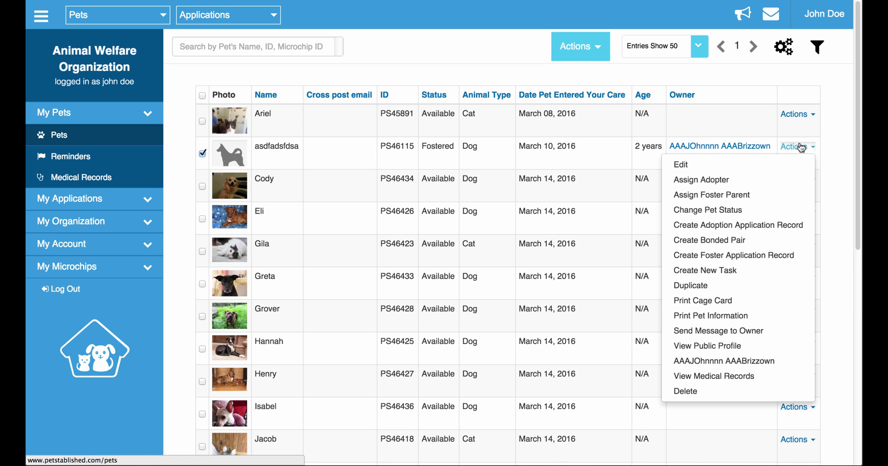
left_click(712, 195)
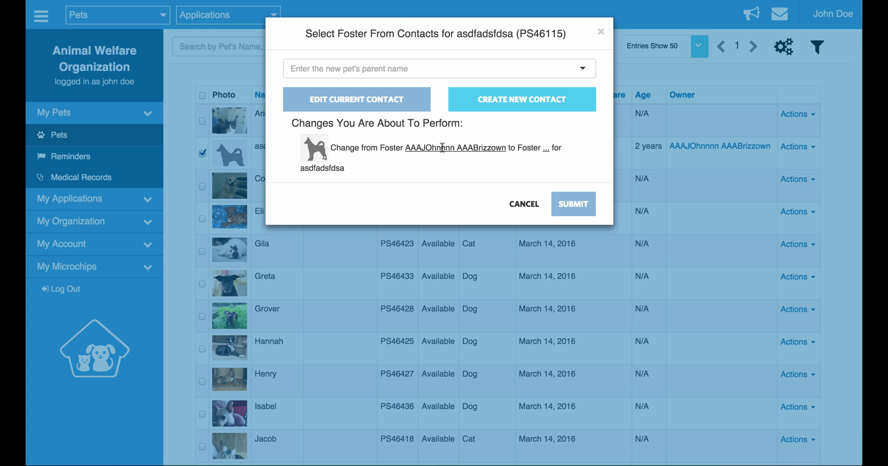
left_click(381, 73)
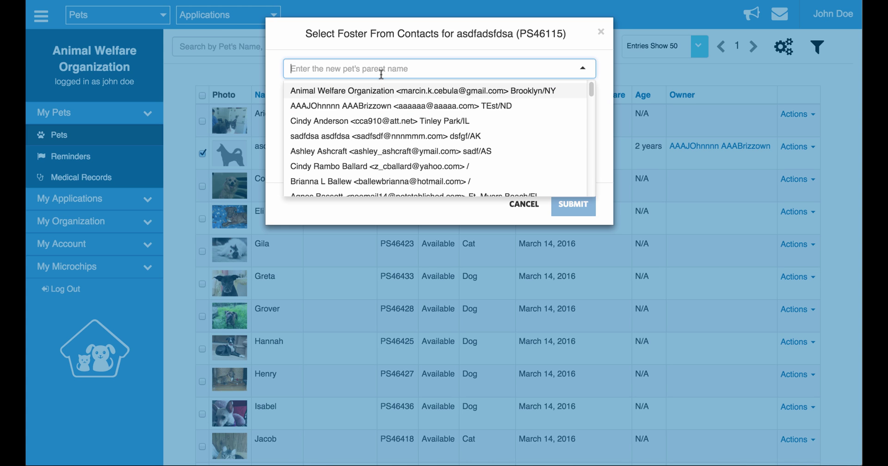
left_click(358, 151)
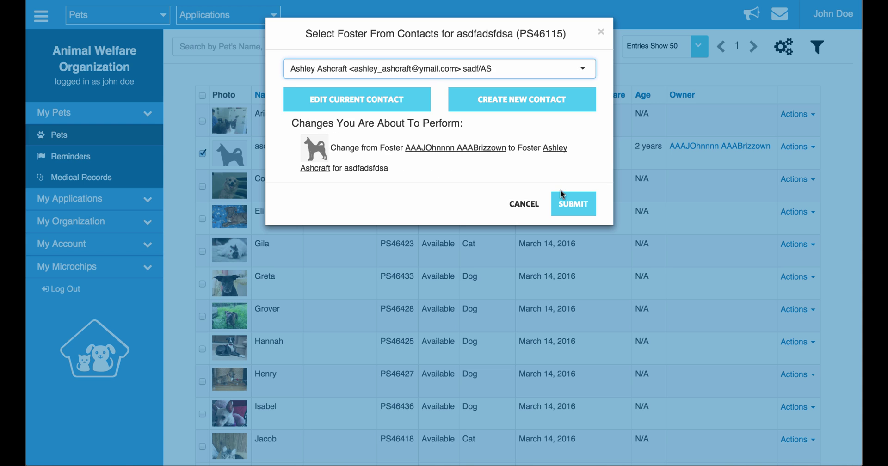
left_click(573, 204)
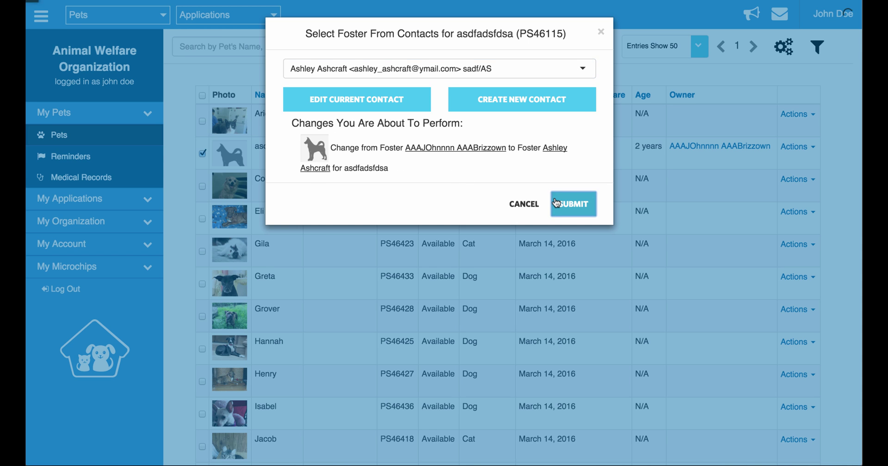
left_click(307, 235)
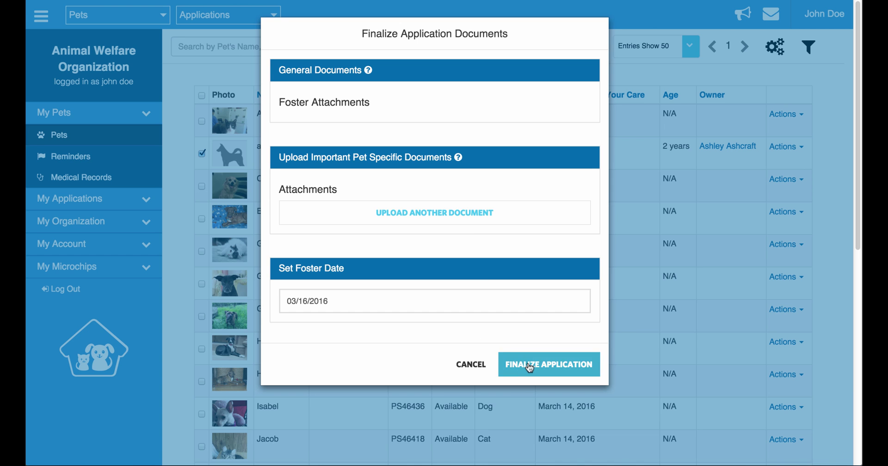
left_click(529, 366)
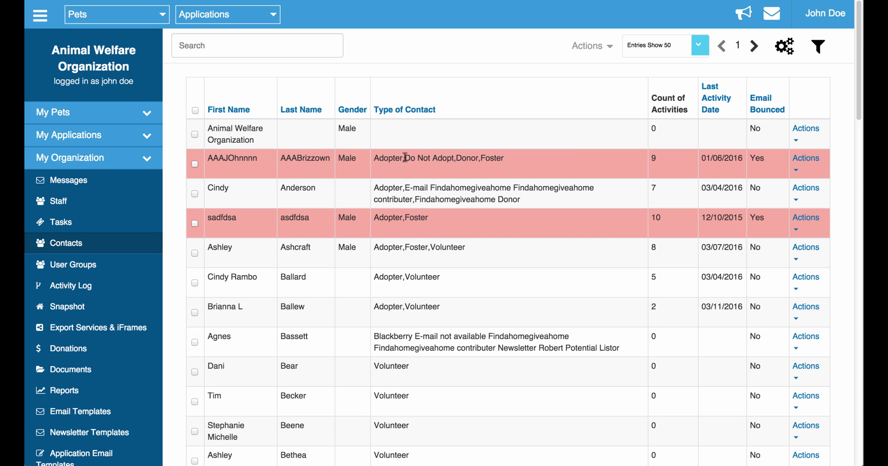
Highlight the Do Not Adopt contact type in the first red-marked row of the contacts list
left_click_drag(405, 157, 439, 157)
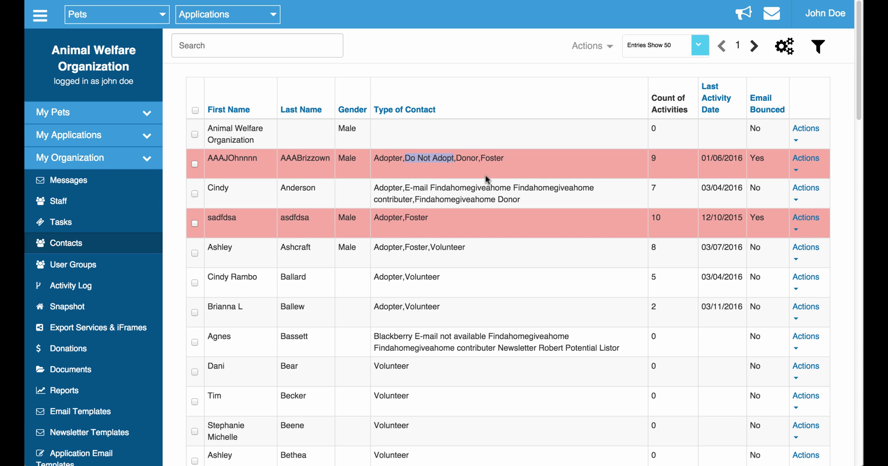